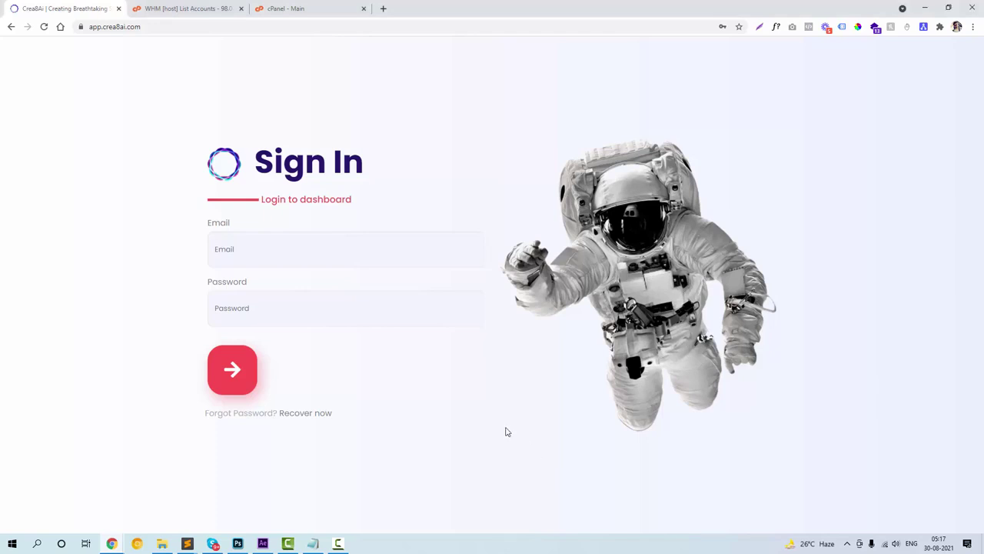
Sign in to Crea8Ai with the saved Chrome login credentials.
left_click(257, 260)
left_click(238, 298)
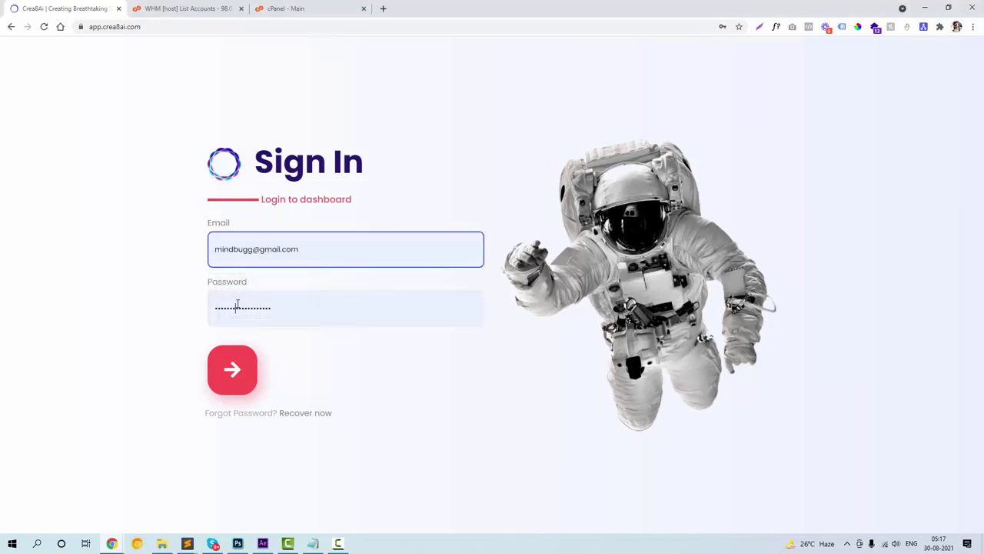
left_click(216, 374)
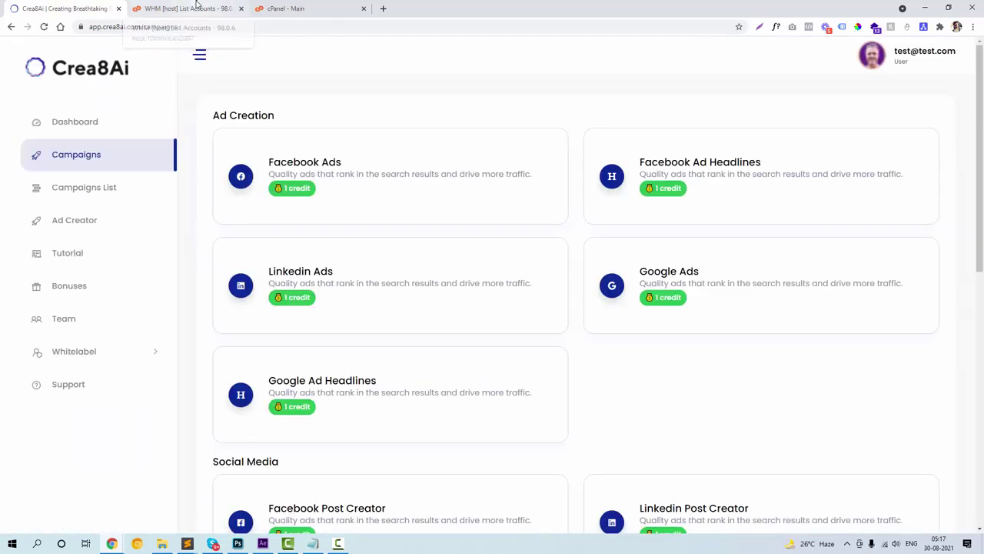
Close the WHM and cPanel tabs and scroll through the available campaign types.
middle_click(197, 4)
middle_click(197, 3)
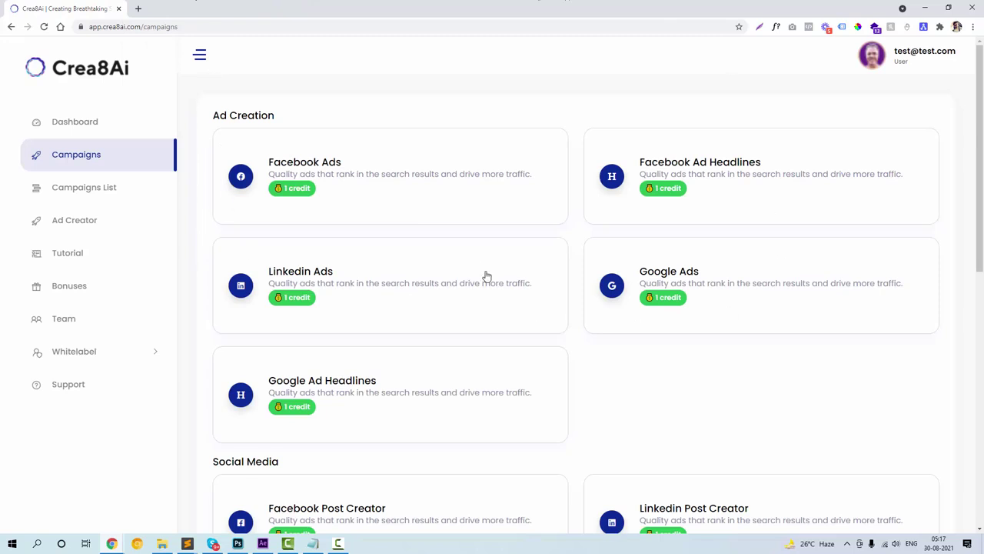
scroll(569, 282, "down", 3)
scroll(646, 316, "down", 1)
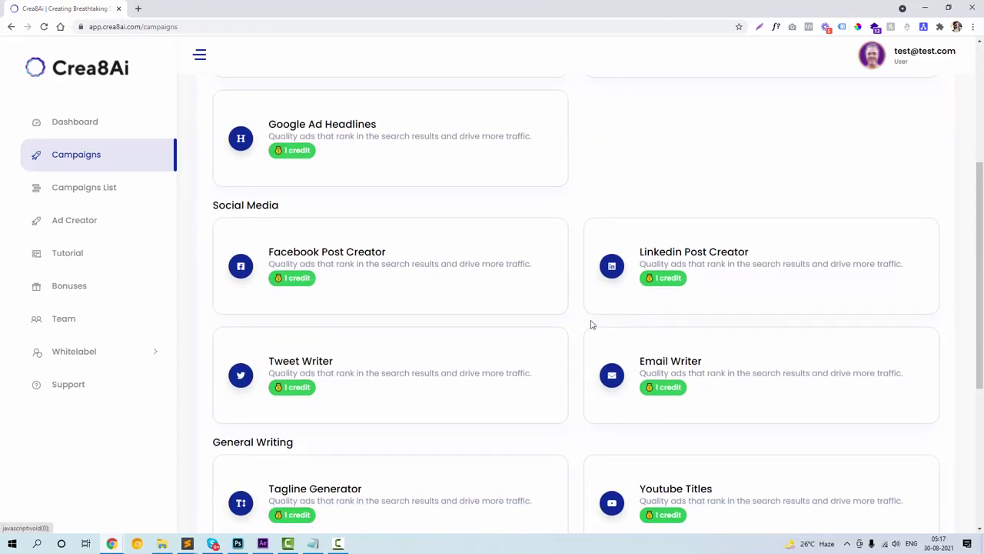
scroll(585, 330, "down", 3)
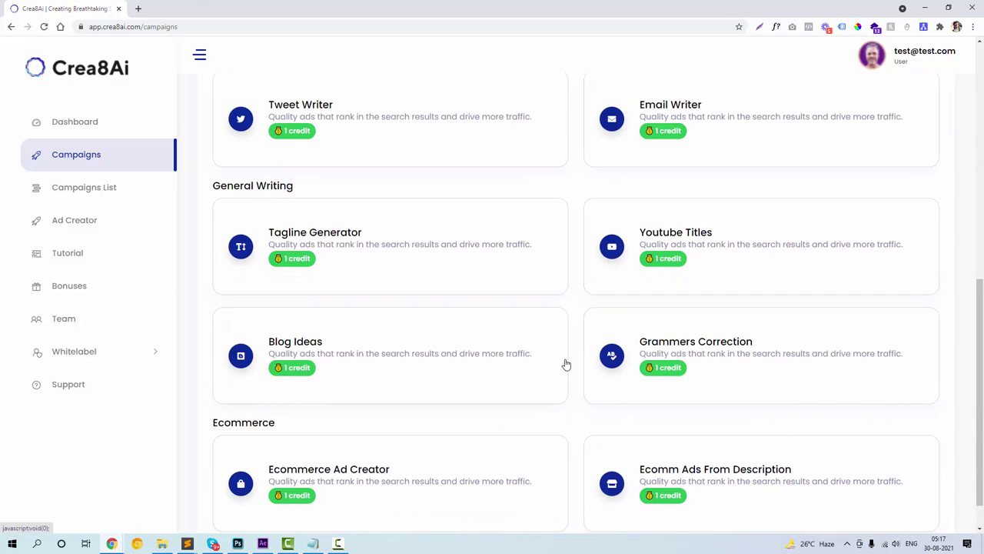
scroll(569, 346, "up", 7)
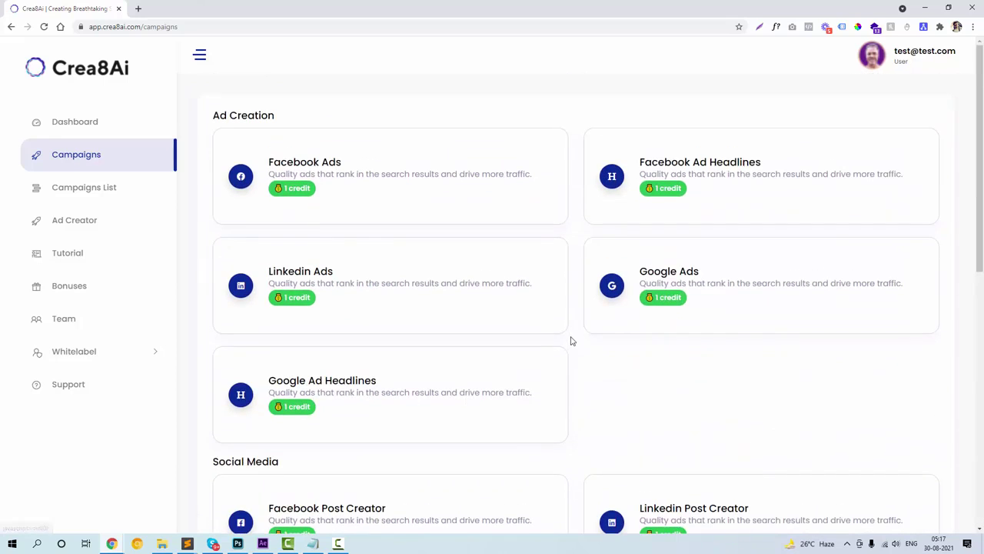
Create a Facebook Ads project named 'candlemaker' and save it.
left_click(329, 175)
left_click(457, 133)
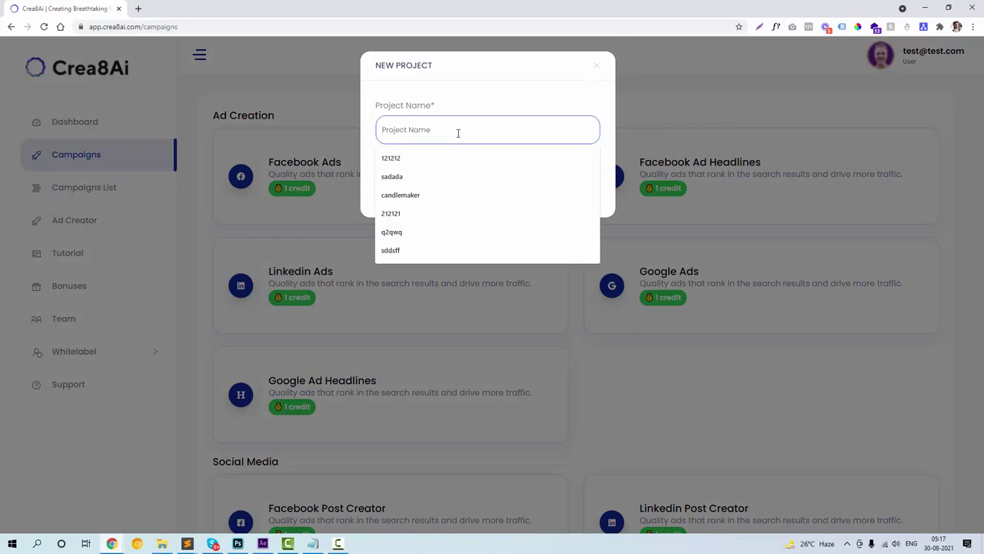
type("can")
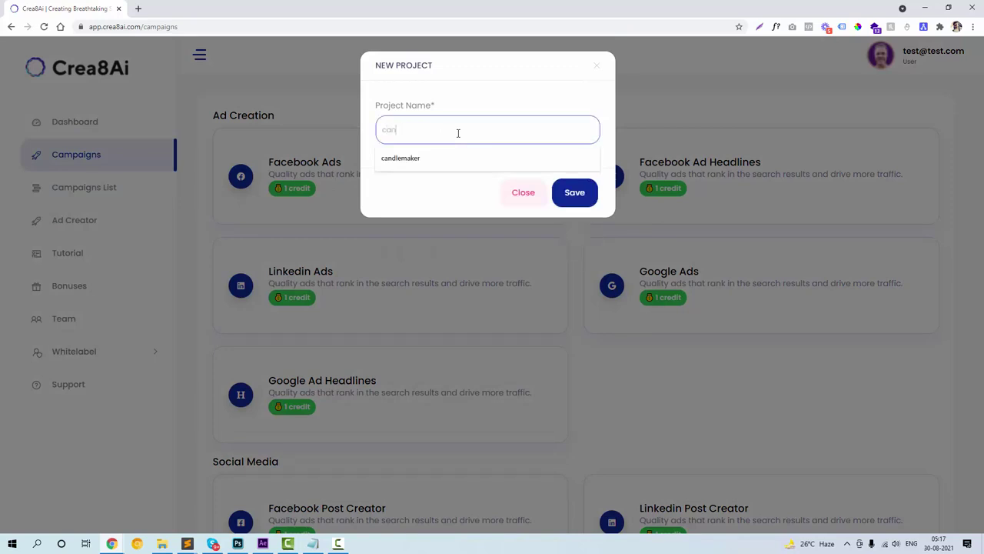
type("dlema")
type("ker")
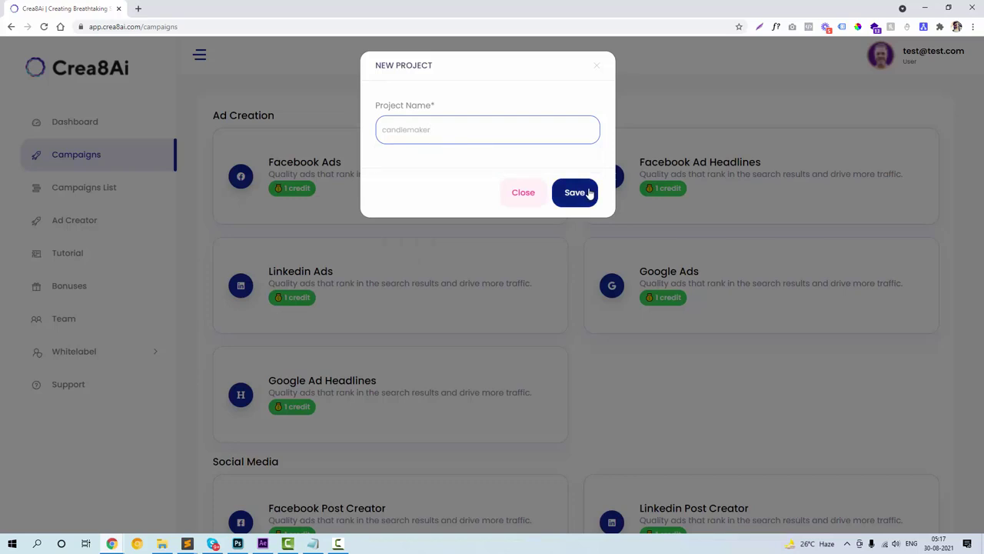
left_click(590, 194)
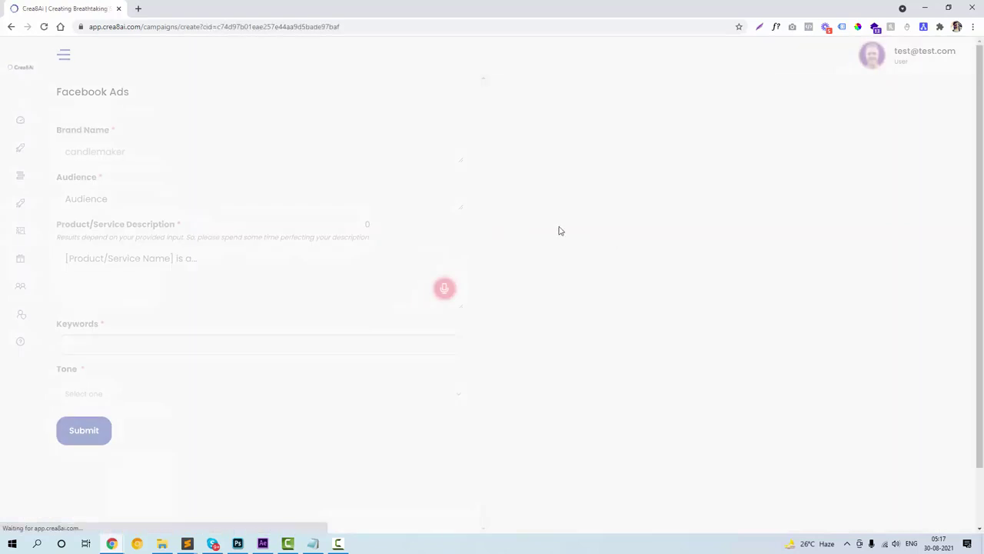
Set the audience to 'teenagers' and dictate the outdoors-feeling candle description.
left_click(103, 201)
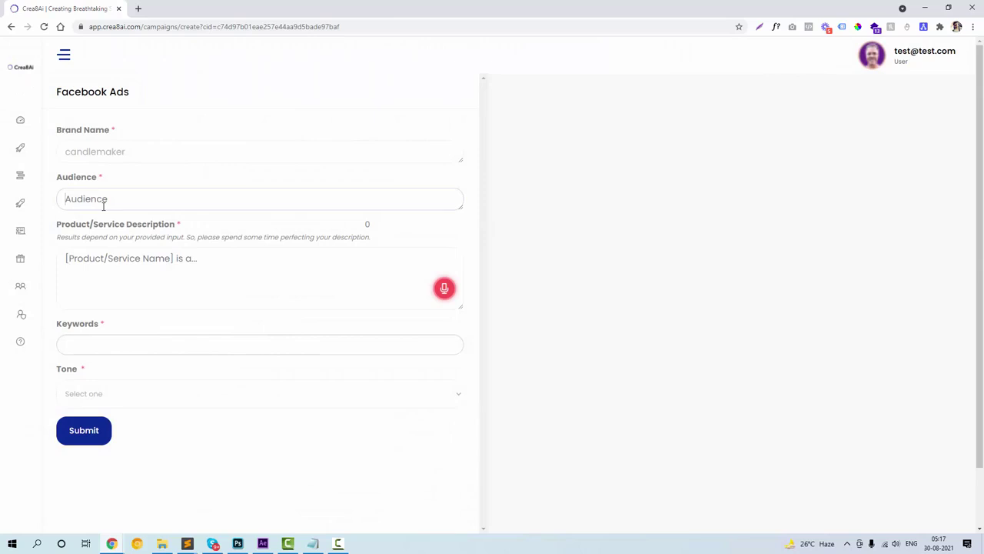
type("teen")
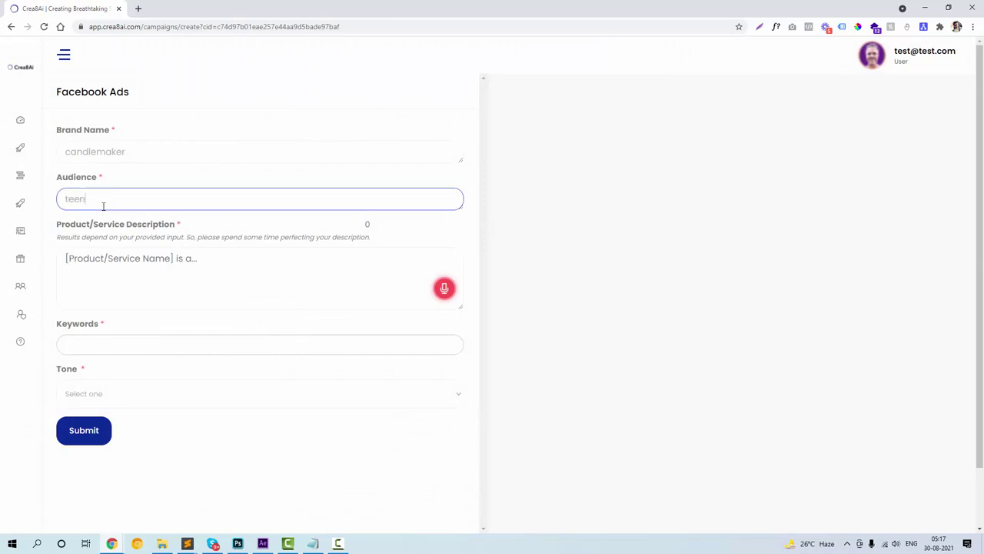
type("agers")
left_click(316, 175)
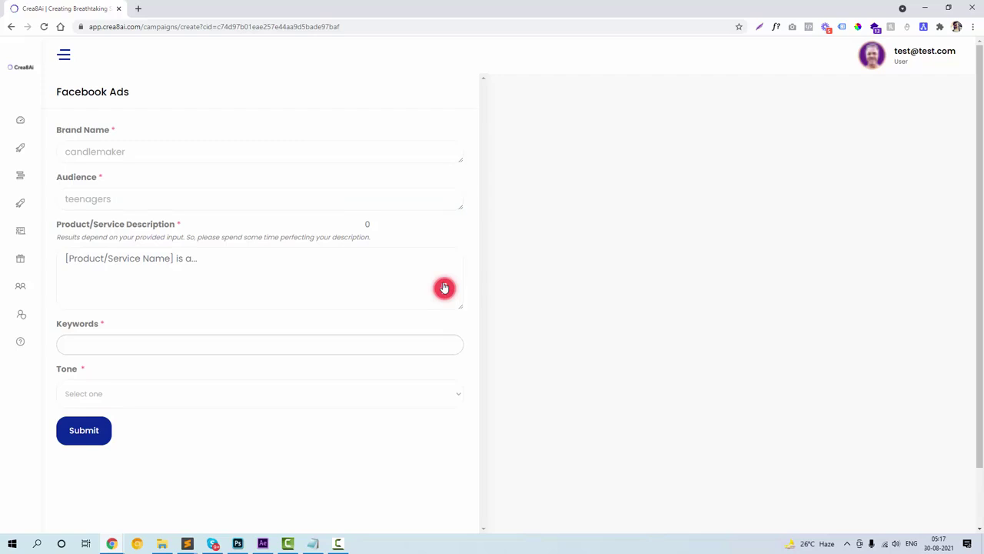
left_click(445, 288)
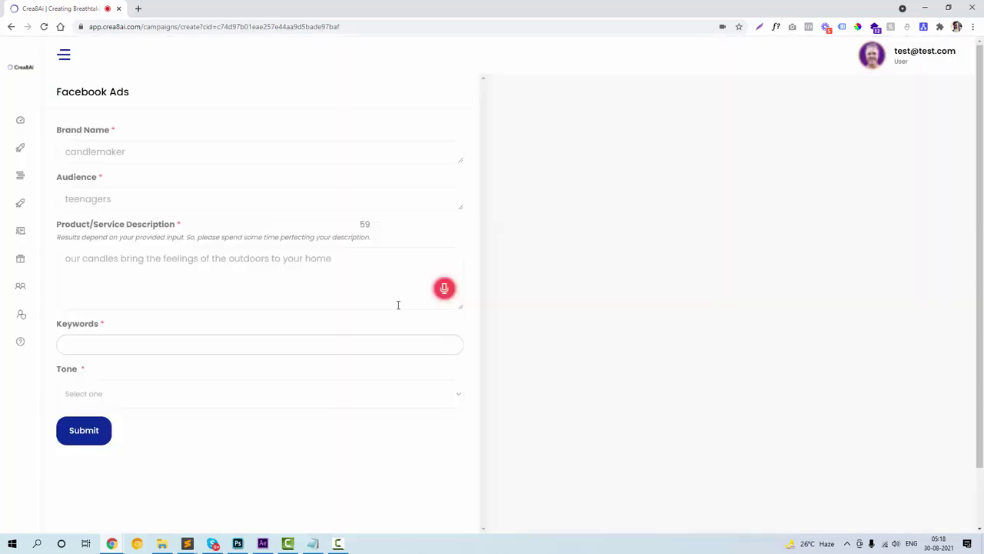
left_click(196, 346)
Add keywords candles, fresh, relaxing and 'buy one get one free'.
type("andles")
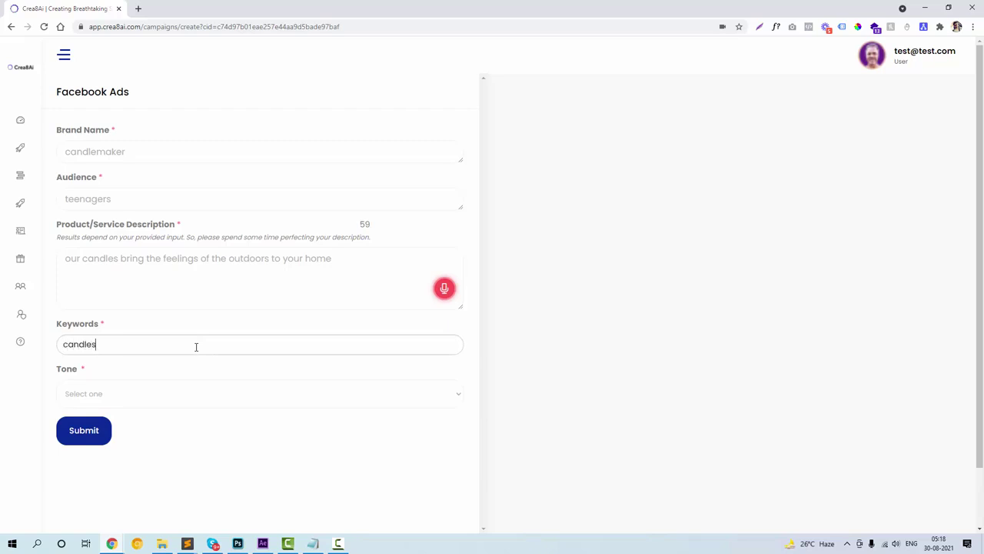
key("Return")
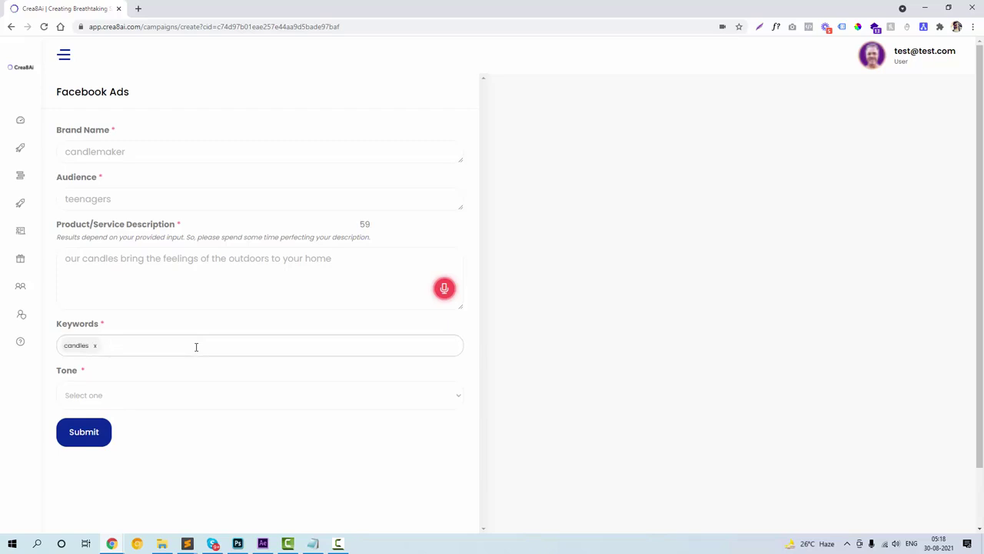
type(" fre")
type("sh,re")
type("relaxin")
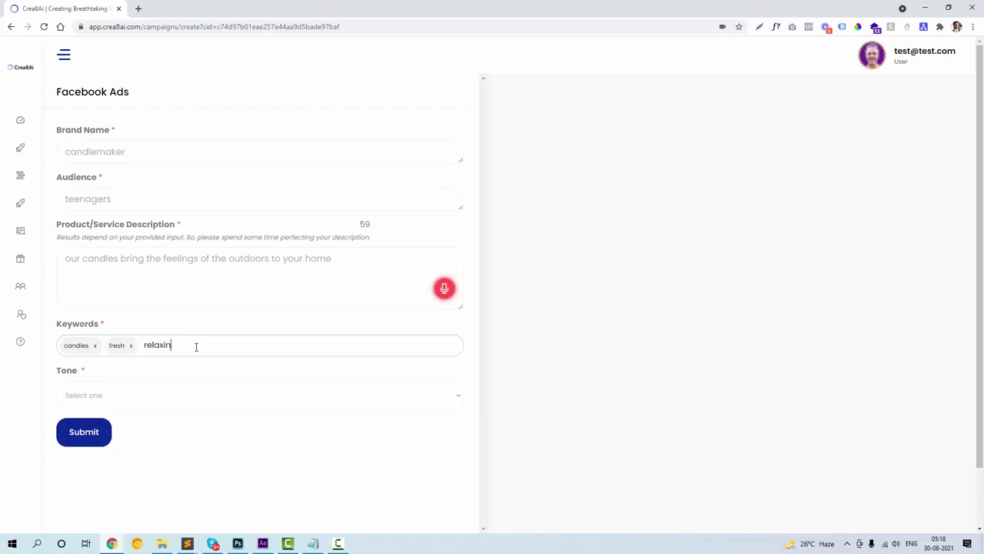
type("g")
key("Return")
type("aroma")
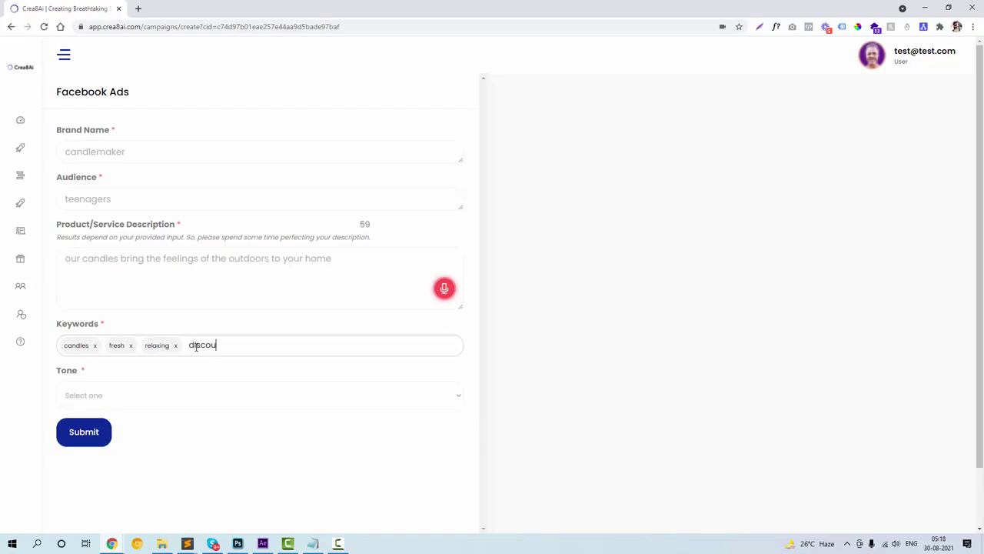
key("BackSpace")
key("BackSpace")
key("BackSpace")
key("BackSpace")
key("BackSpace")
type("buy ")
type("one get o")
type("ne free")
Set the ad tone to Professional and submit the brief for generation.
left_click(244, 403)
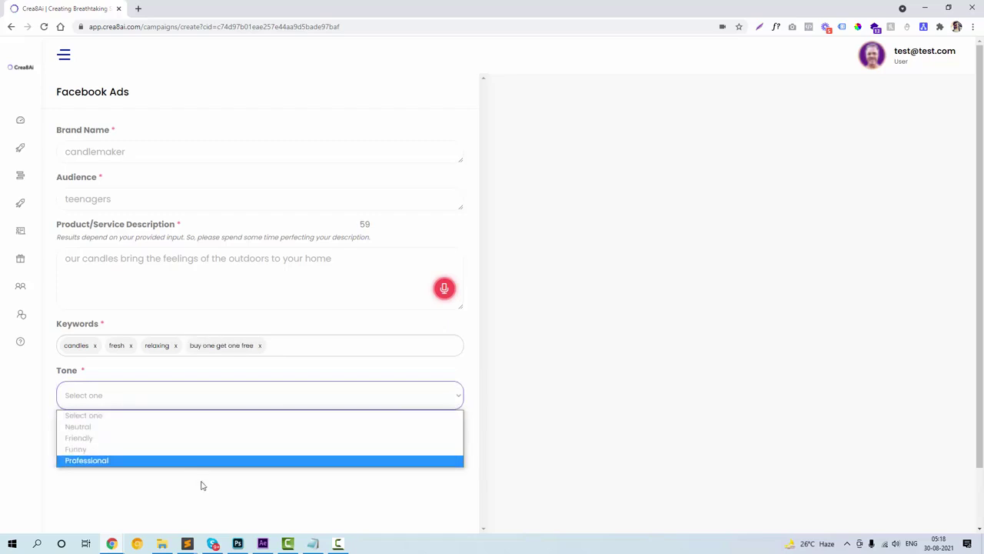
left_click(196, 461)
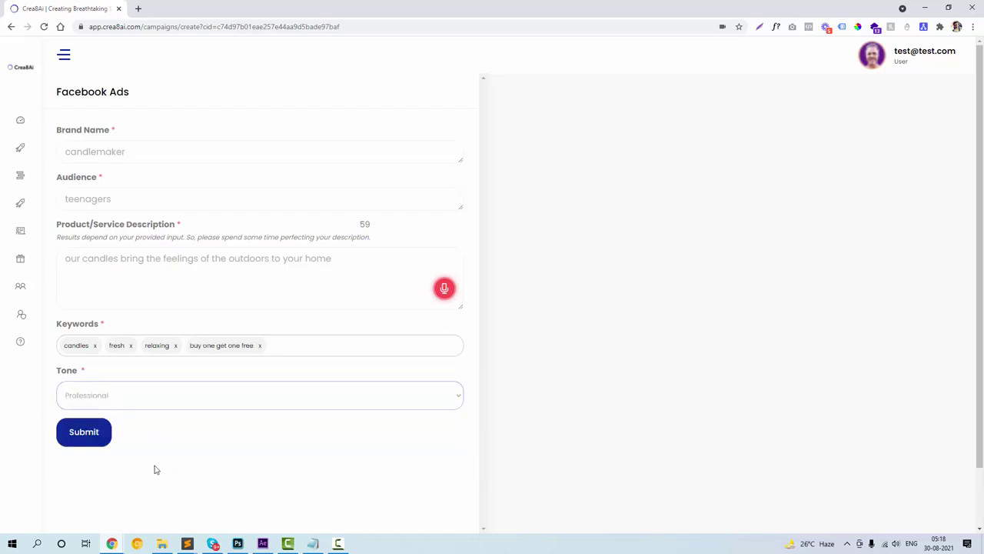
left_click(65, 435)
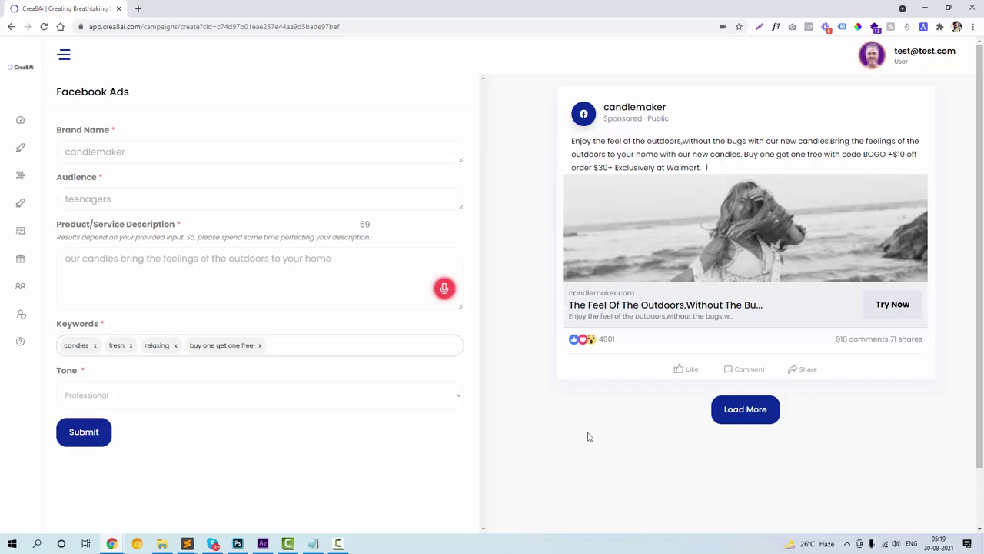
Load a second candlemaker ad copy below the first.
left_click(721, 411)
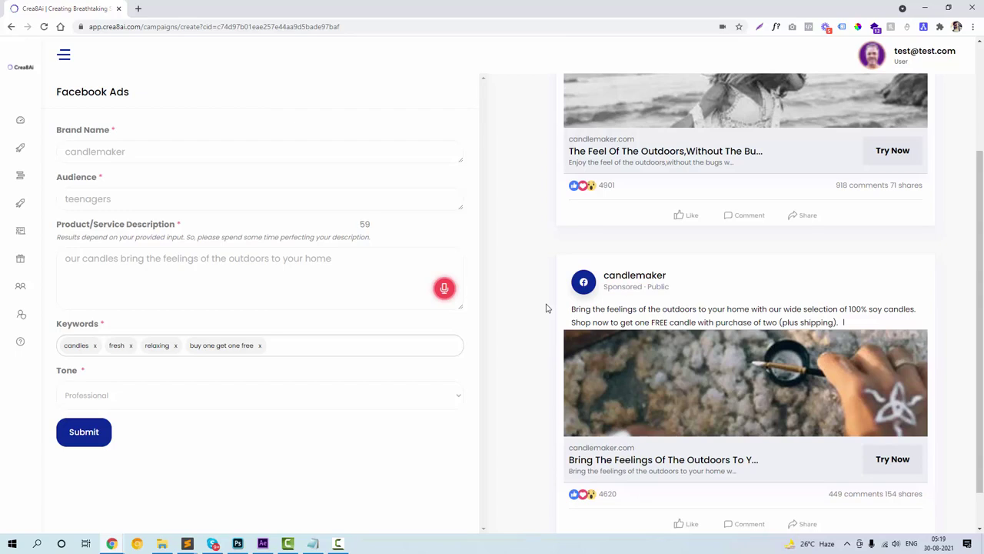
Load two more ad copies, ending with the Vermont Cedarwood candle ad.
scroll(547, 307, "down", 1)
left_click(756, 521)
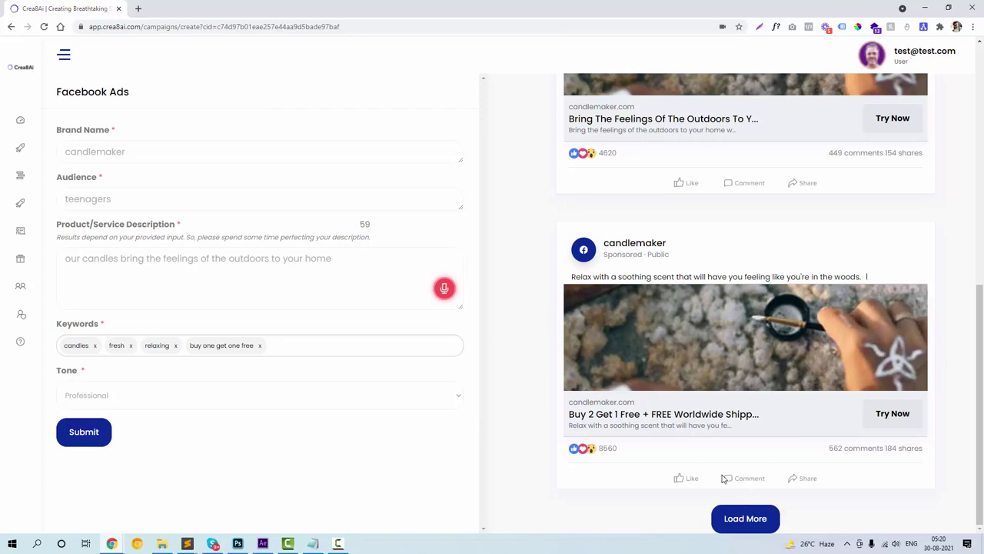
left_click(143, 269)
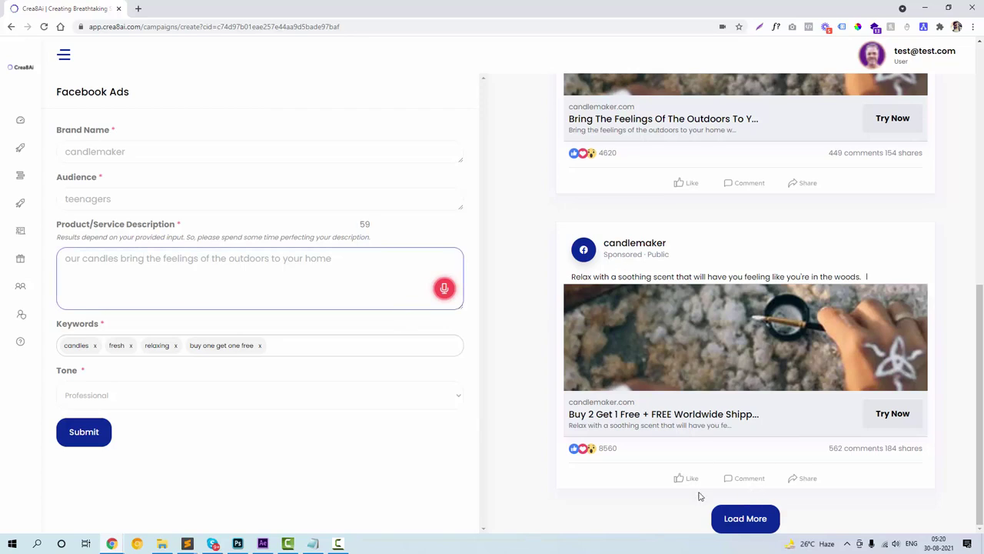
left_click(755, 522)
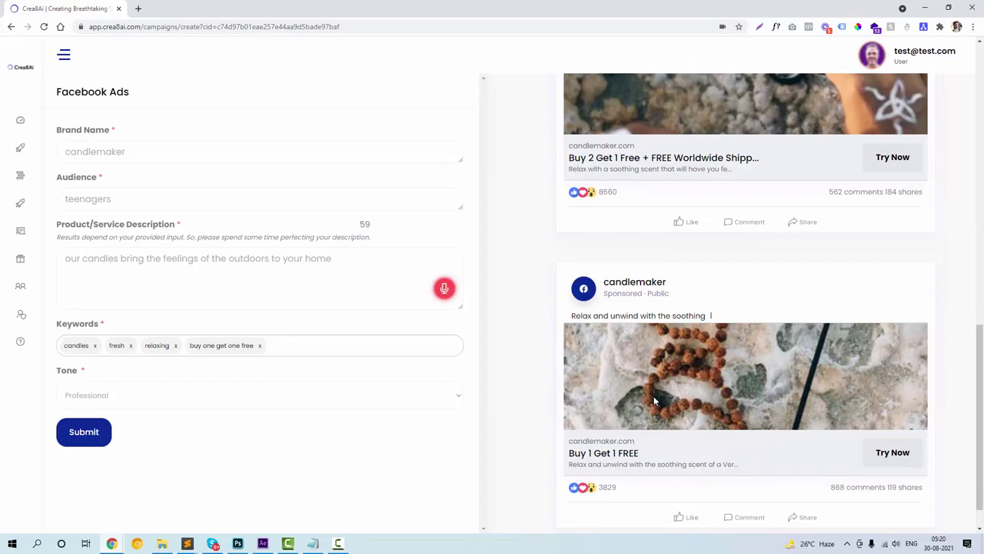
scroll(654, 400, "down", 1)
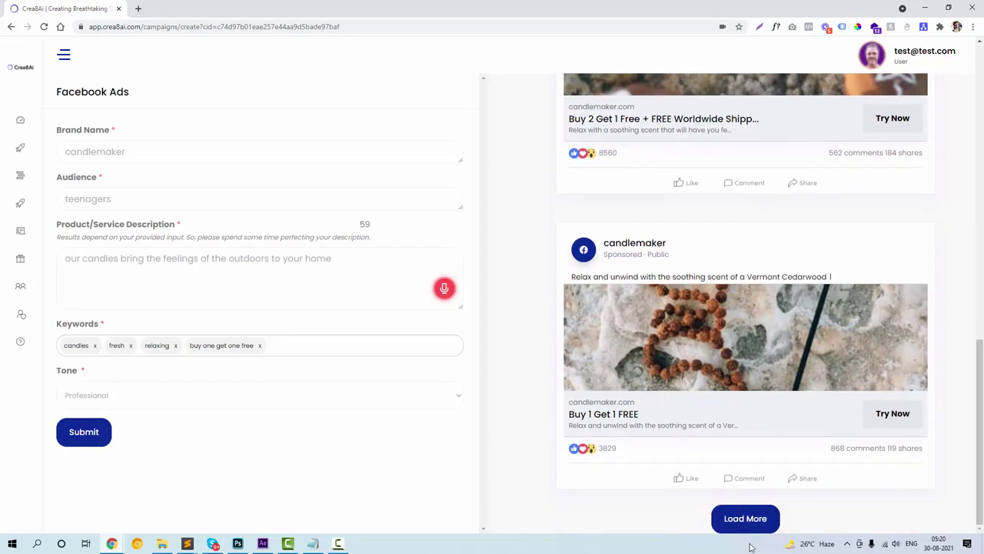
Open the candlemaker campaign's public link and scroll through its shared ads.
left_click(19, 176)
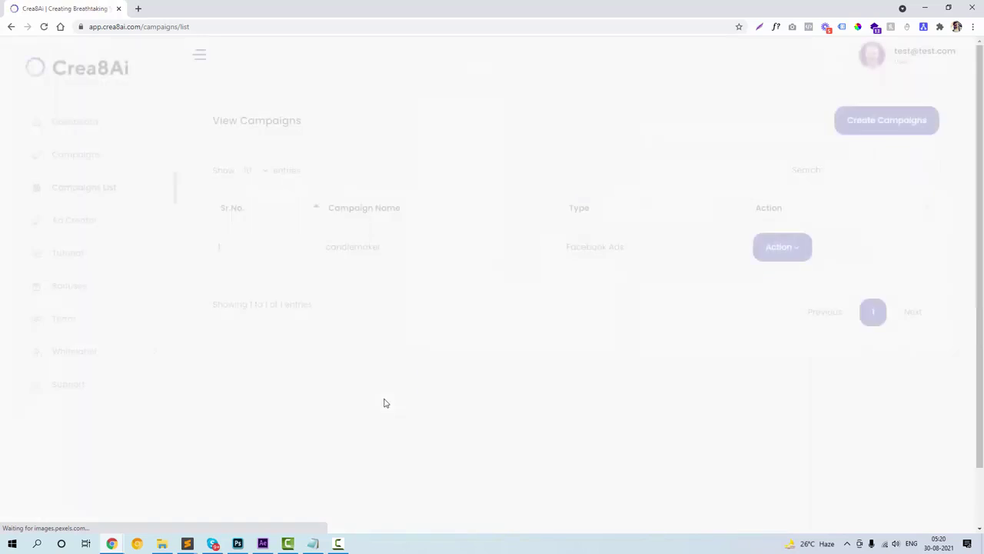
left_click(805, 247)
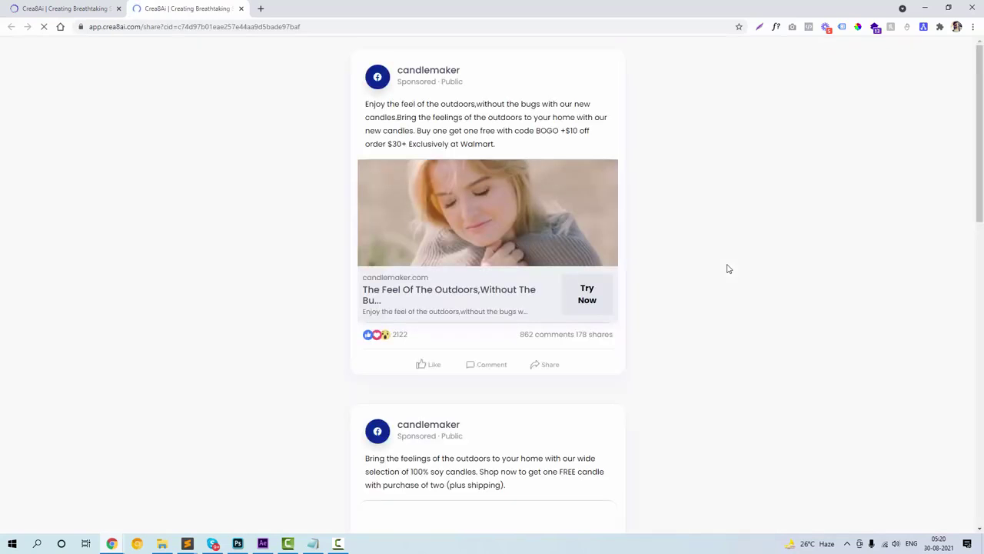
left_click(171, 26)
left_click(159, 134)
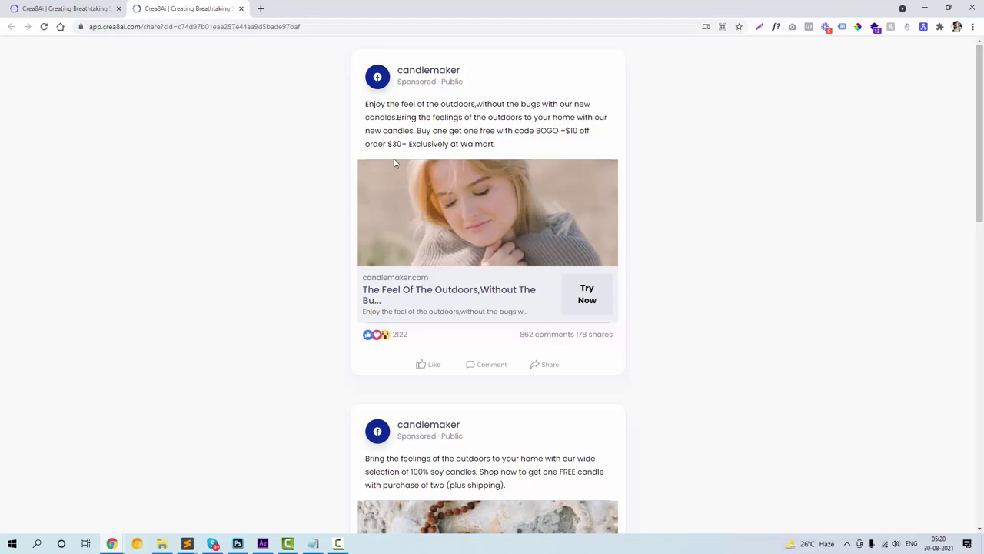
left_click_drag(365, 107, 500, 150)
scroll(347, 257, "down", 5)
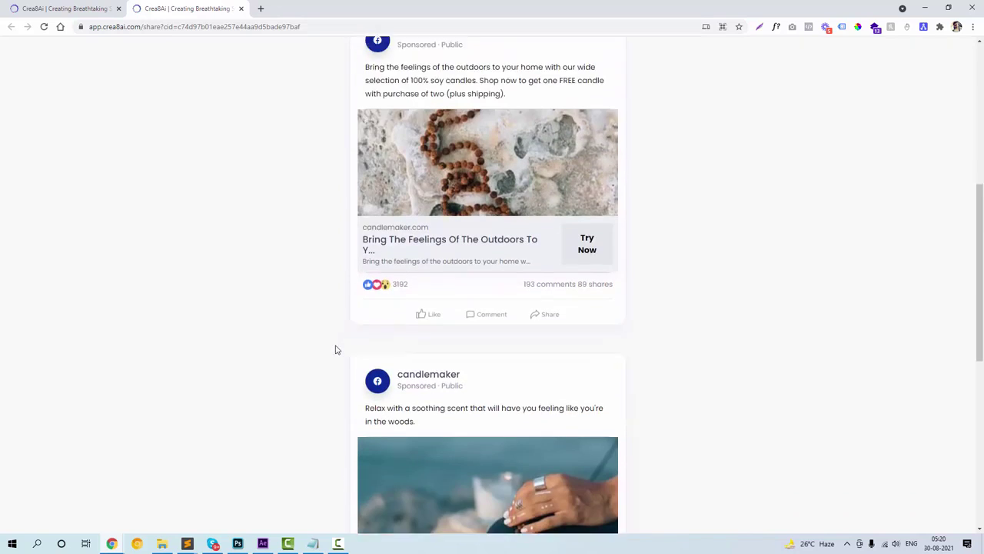
scroll(335, 350, "down", 5)
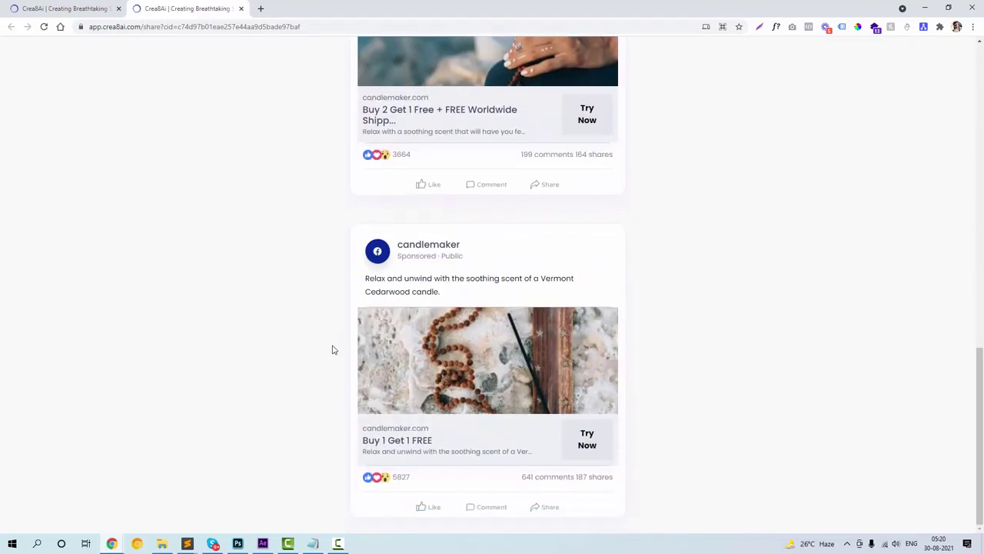
Export the candlemaker campaign as a PDF and review its four ads.
left_click(40, 8)
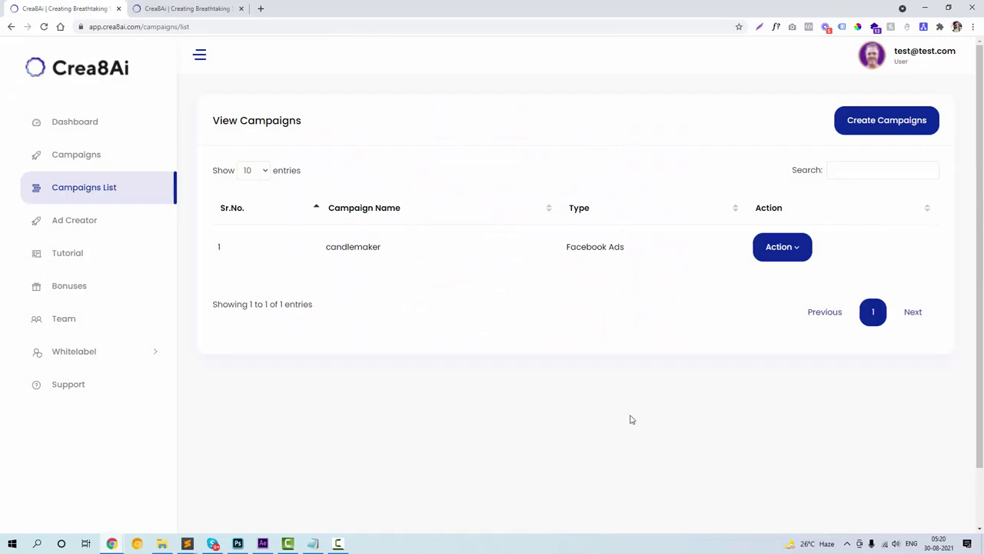
left_click(780, 246)
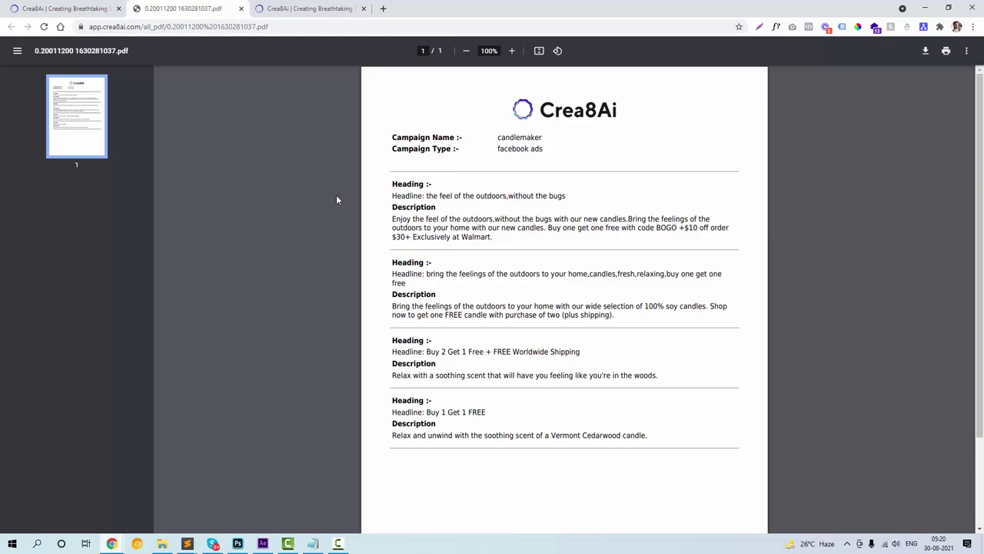
left_click(104, 9)
left_click(781, 250)
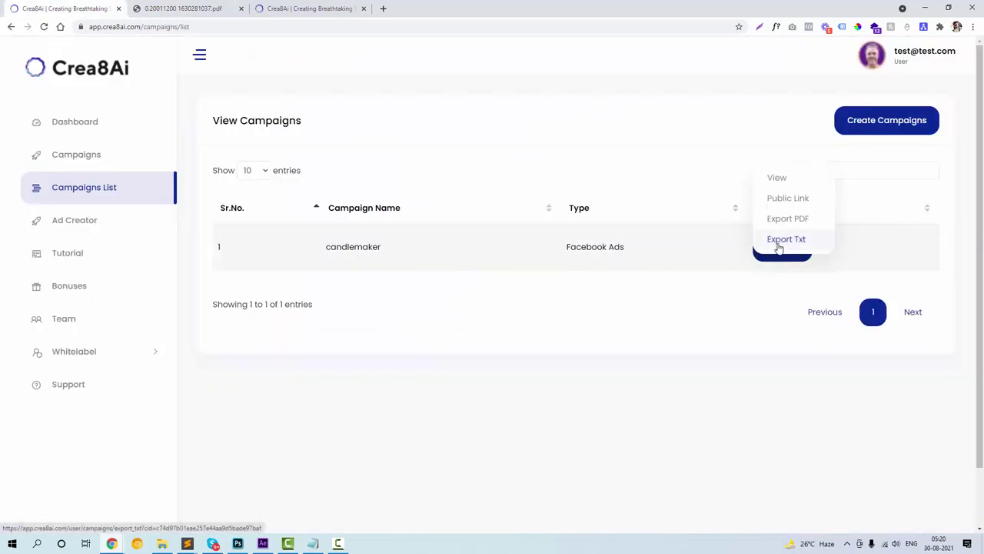
Export the candlemaker campaign as a TXT file and review it in Notepad.
left_click(779, 240)
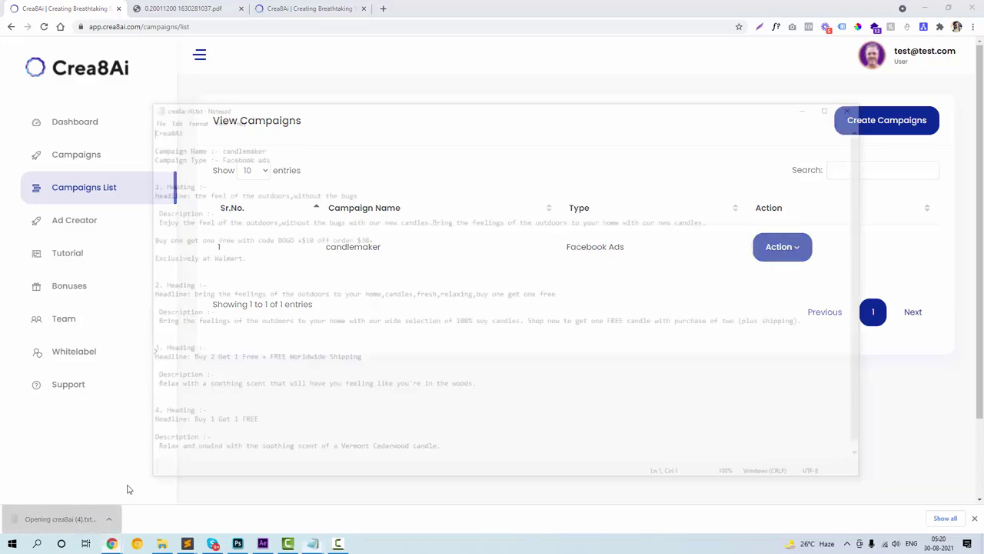
scroll(431, 277, "down", 1)
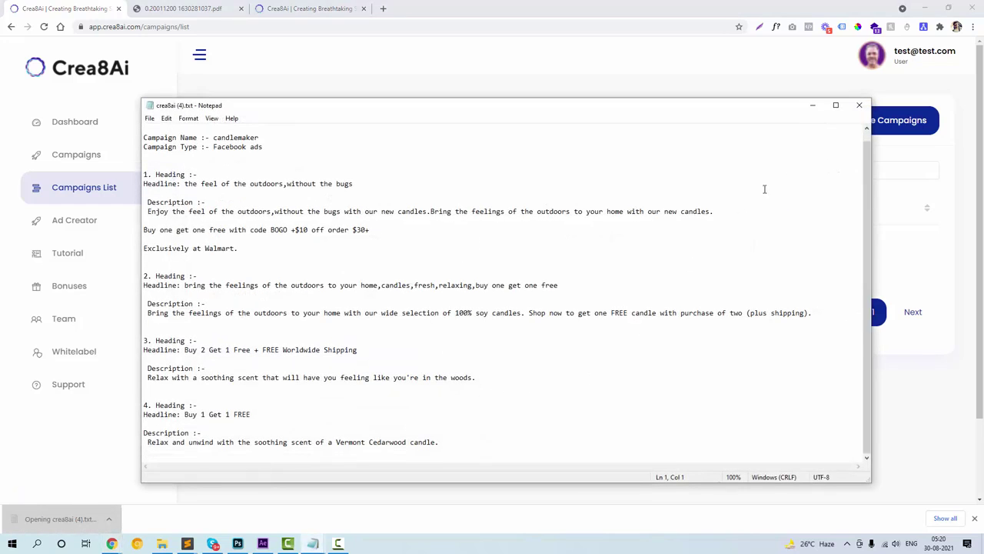
left_click(858, 105)
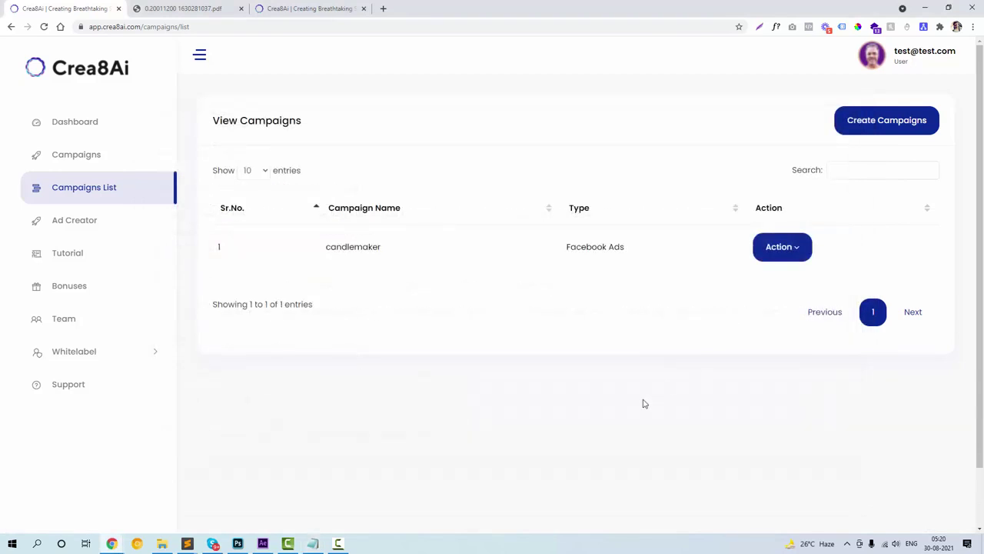